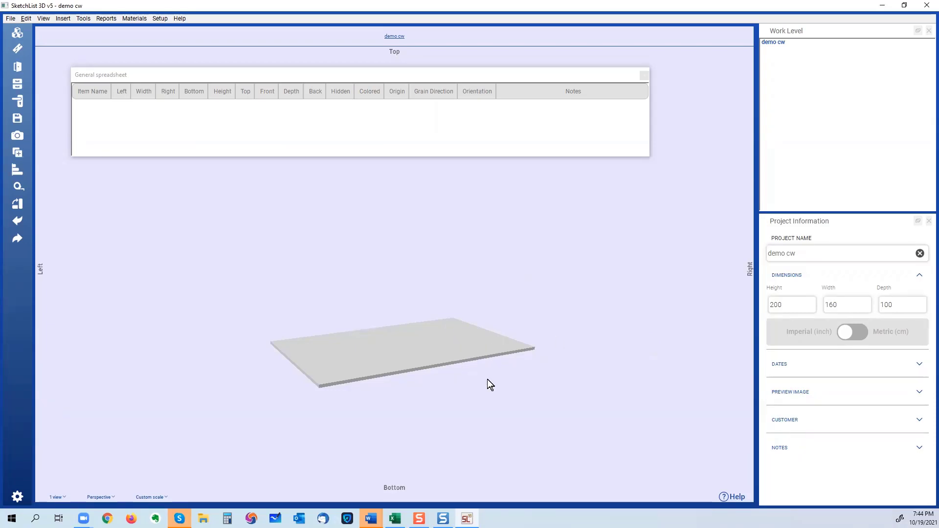
# - Orbit around the board to view it from other angles
pyautogui.scroll(2, 497, 395)
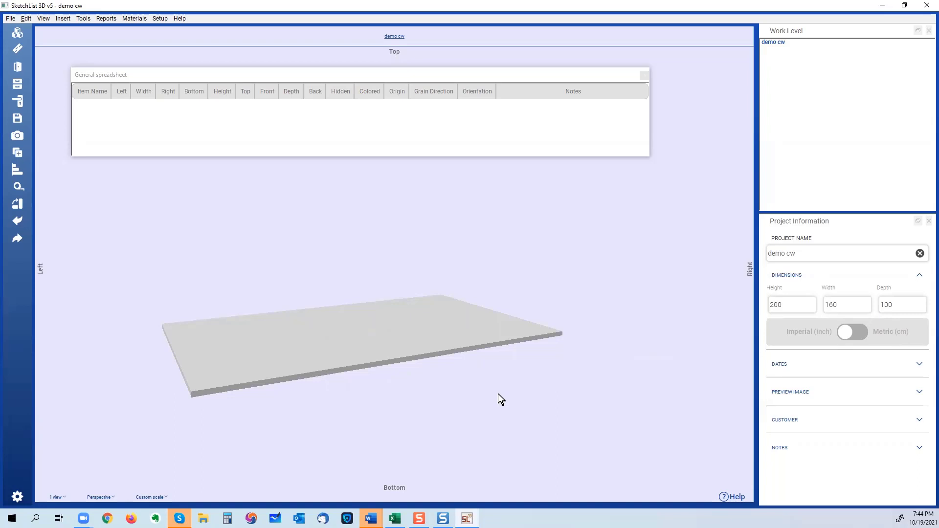
pyautogui.moveTo(329, 369); pyautogui.dragTo(394, 370, button='right')
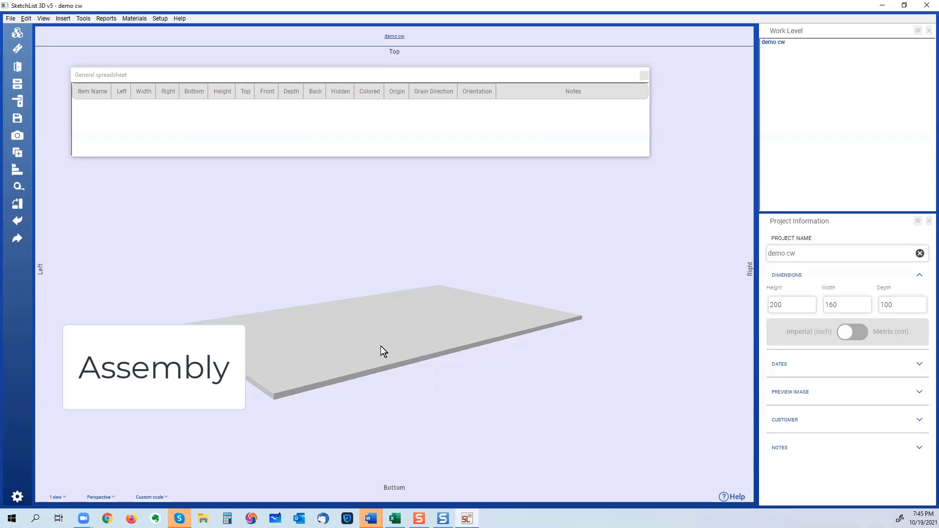
pyautogui.moveTo(381, 346); pyautogui.dragTo(420, 382, button='middle')
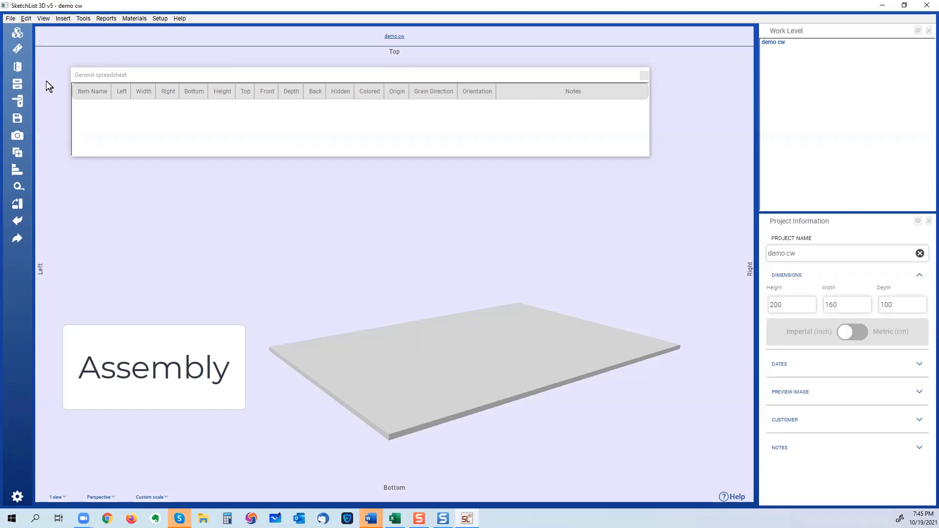
# - Create and undo an empty assembly, then browse the assembly library without adding anything
pyautogui.click(19, 36)
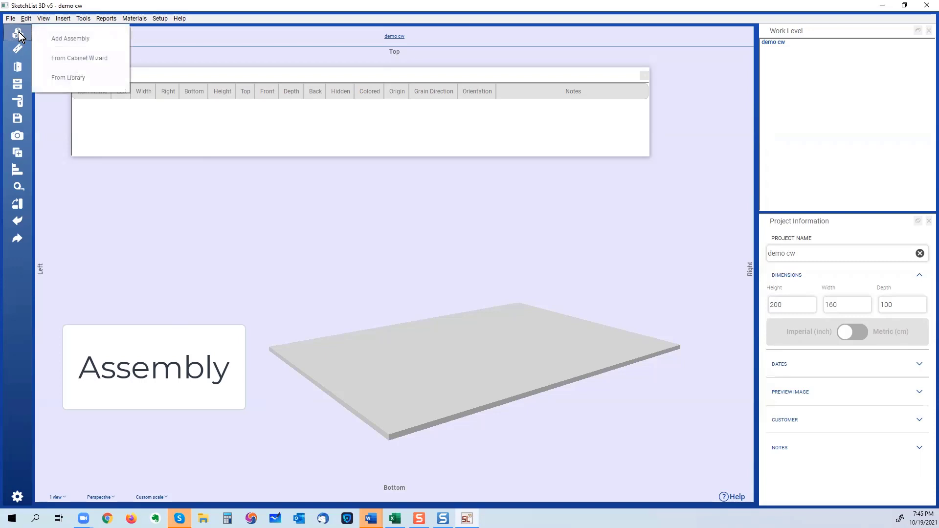
pyautogui.click(62, 39)
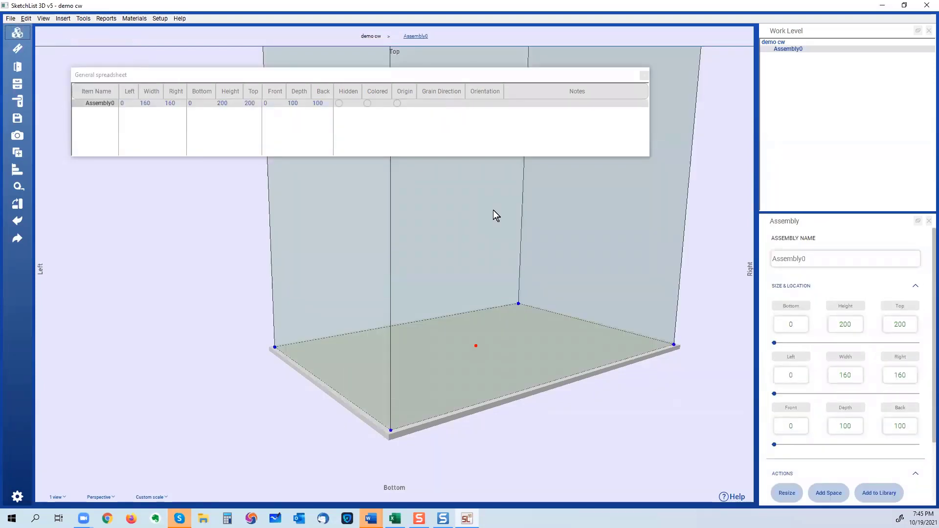
pyautogui.hotkey('ctrl', 'z')
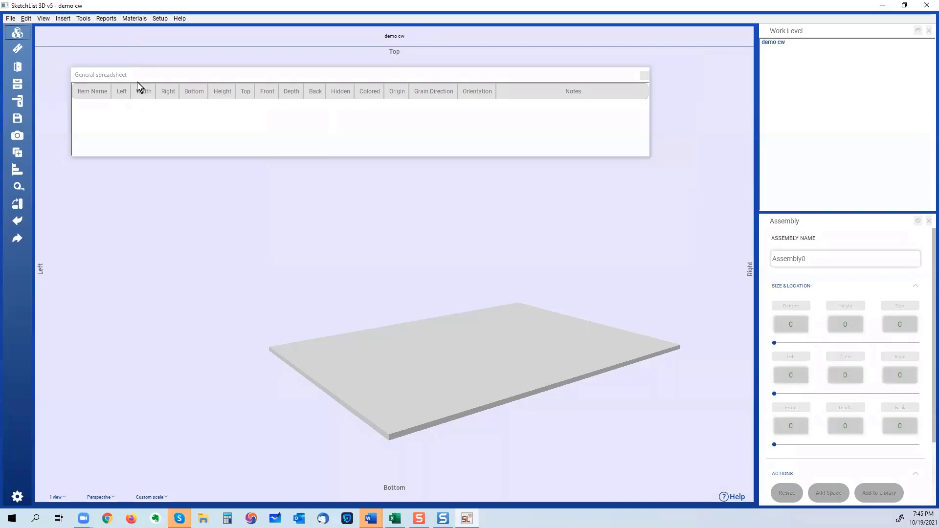
pyautogui.click(19, 34)
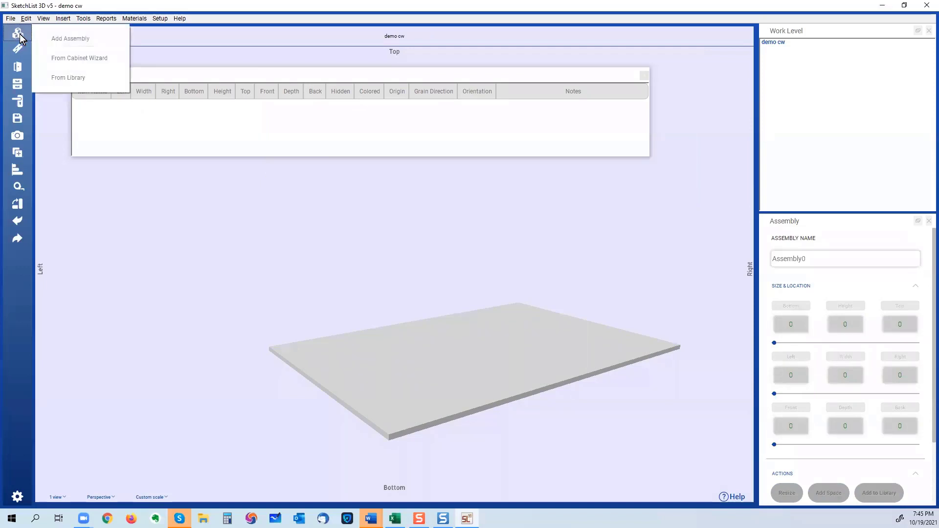
pyautogui.click(77, 79)
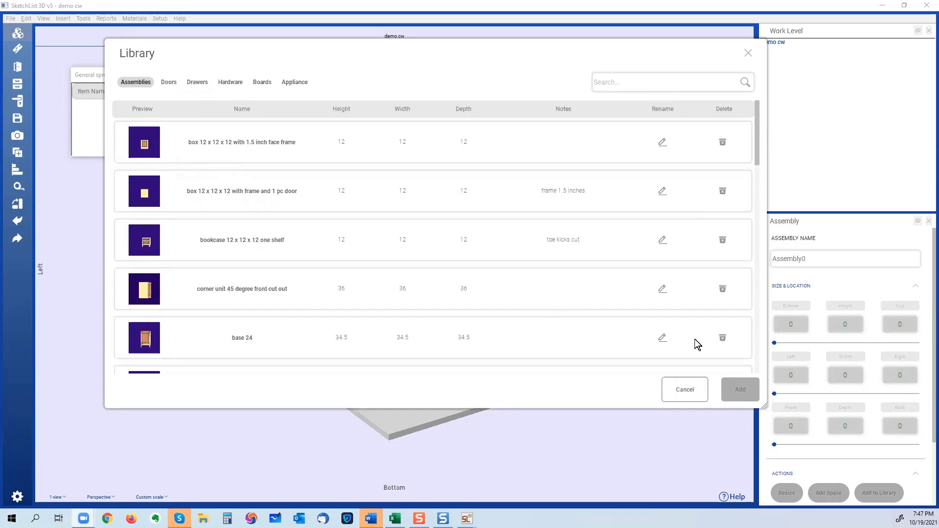
pyautogui.click(690, 390)
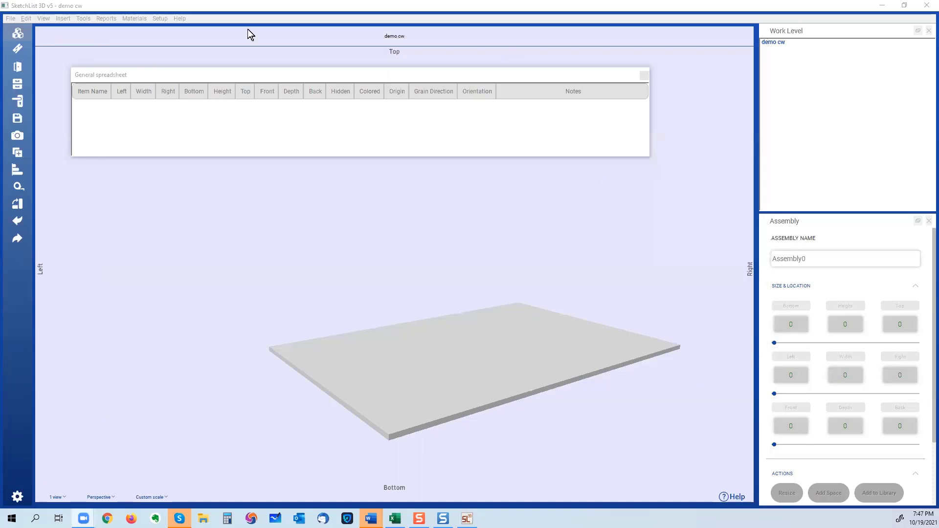
# - Dismiss the add-board warning and launch the Cabinet Wizard instead
pyautogui.click(15, 48)
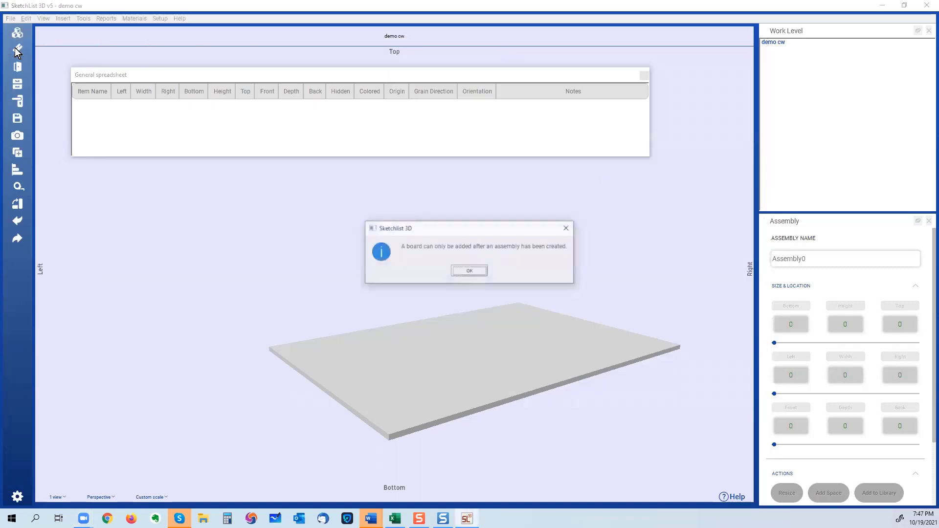
pyautogui.click(567, 227)
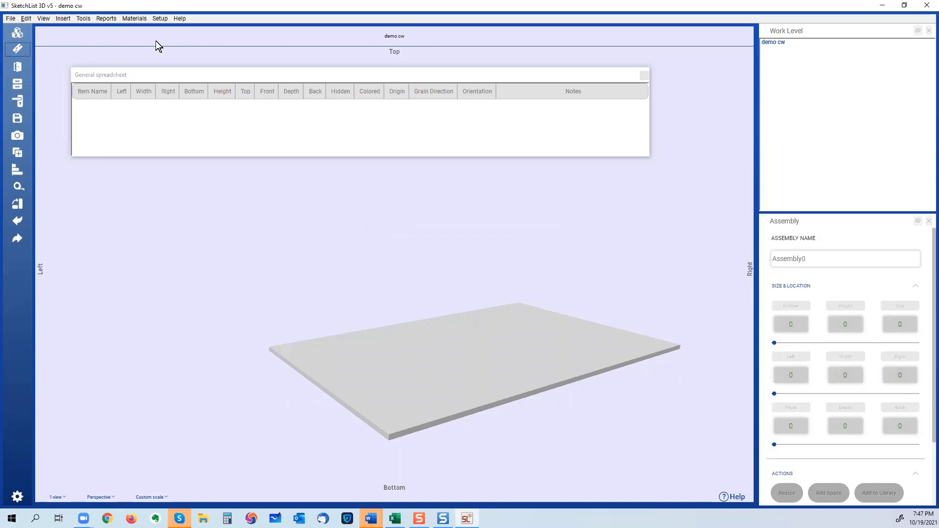
pyautogui.click(18, 33)
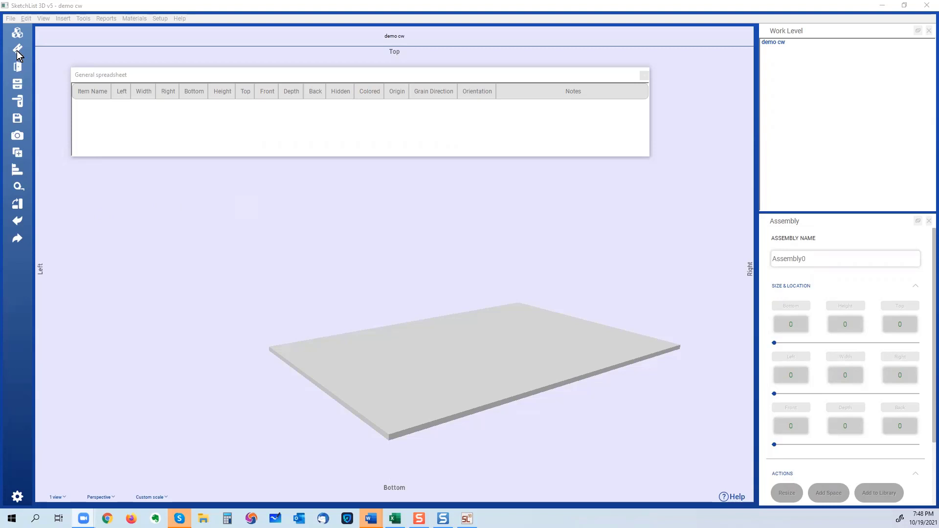
pyautogui.click(18, 33)
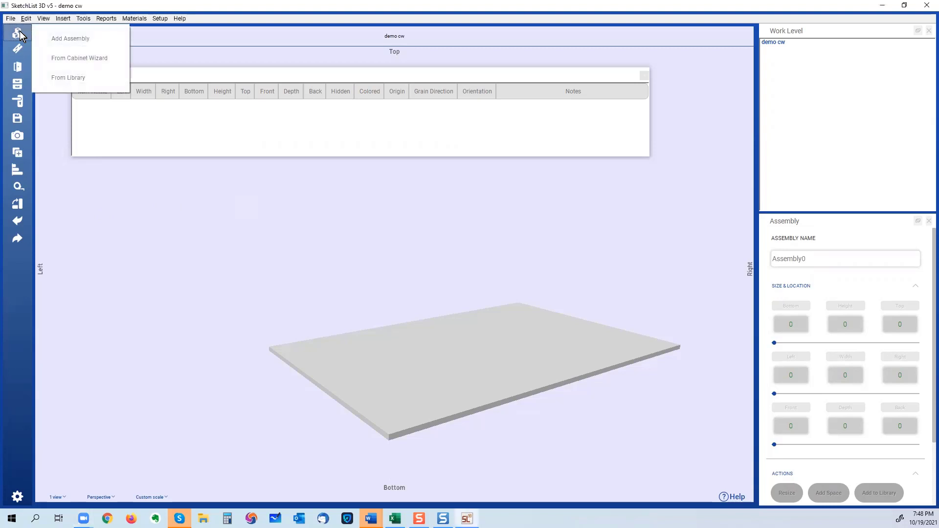
pyautogui.click(87, 59)
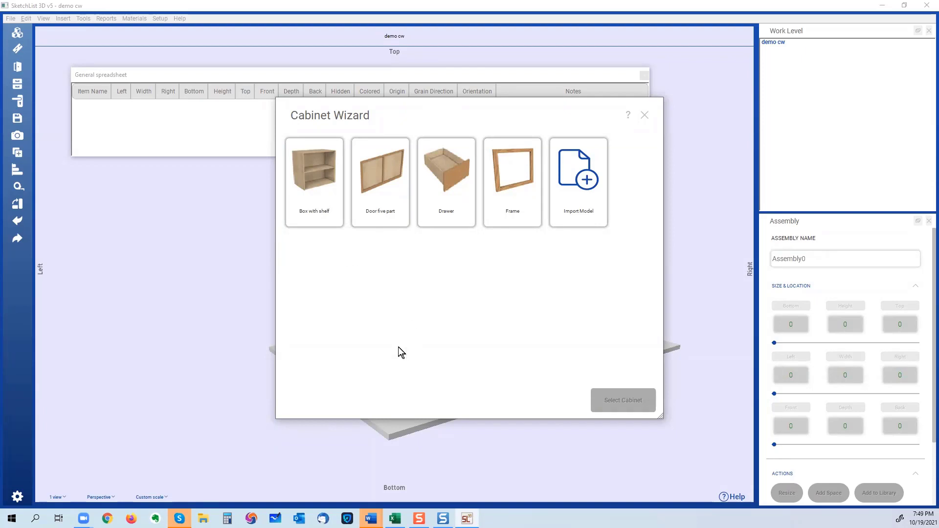
# - Choose the Box with shelf template and rotate its preview
pyautogui.click(319, 195)
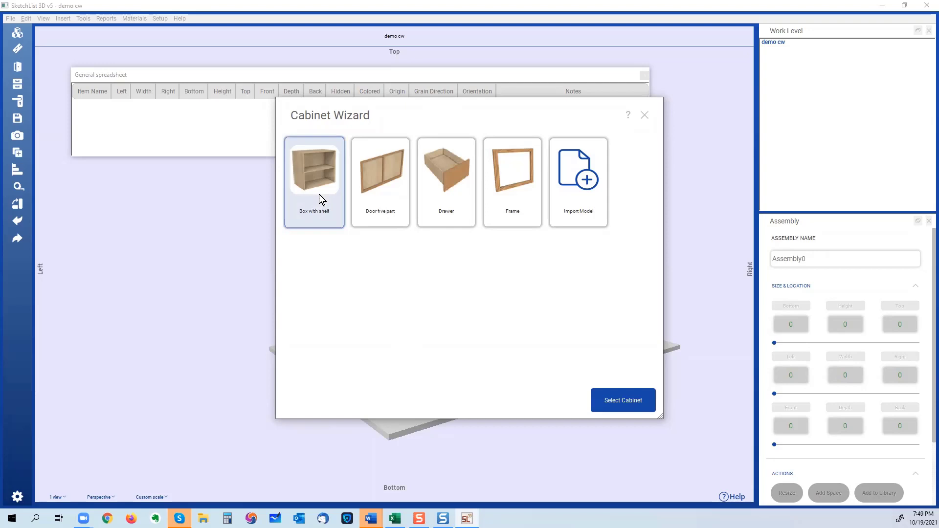
pyautogui.click(614, 397)
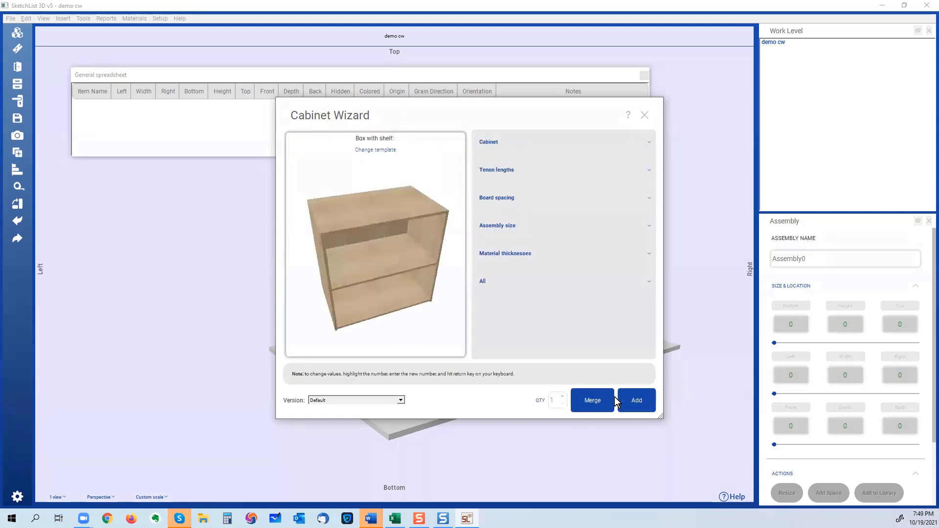
pyautogui.moveTo(365, 250); pyautogui.dragTo(381, 225)
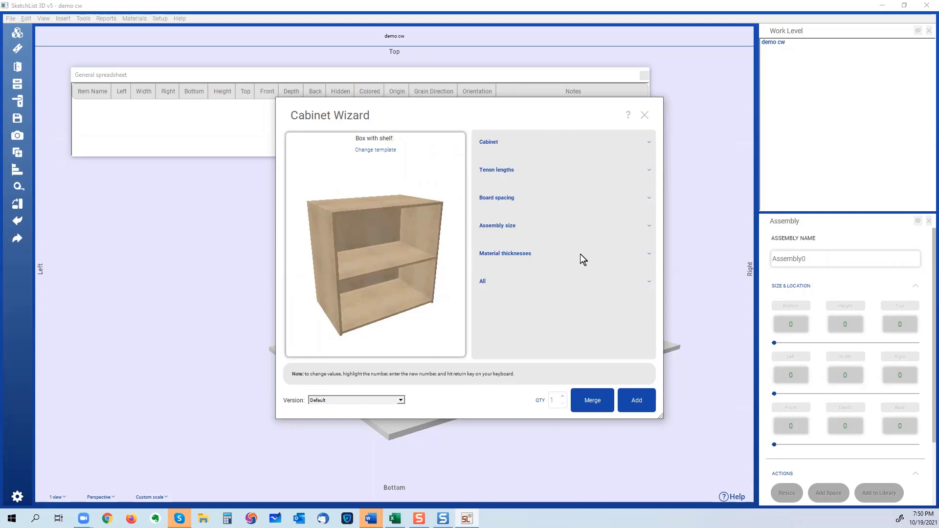
# - Widen the cabinet to 60 (height 36, depth 24), inspect the preview, and collapse Assembly size
pyautogui.click(649, 230)
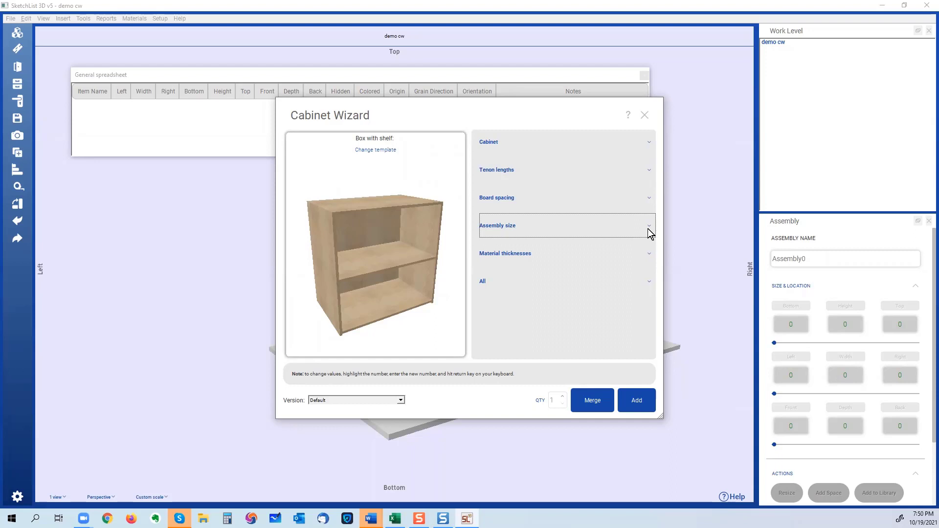
pyautogui.click(649, 229)
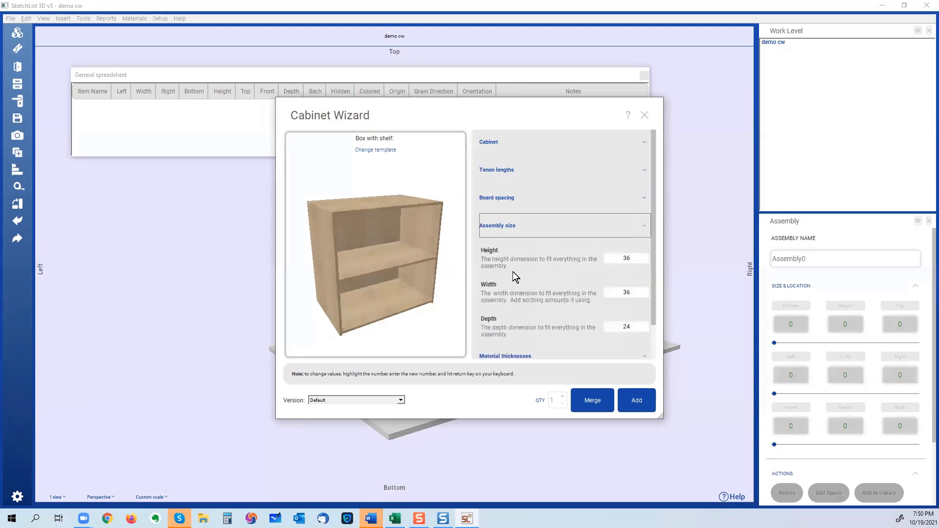
pyautogui.scroll(-1, 513, 275)
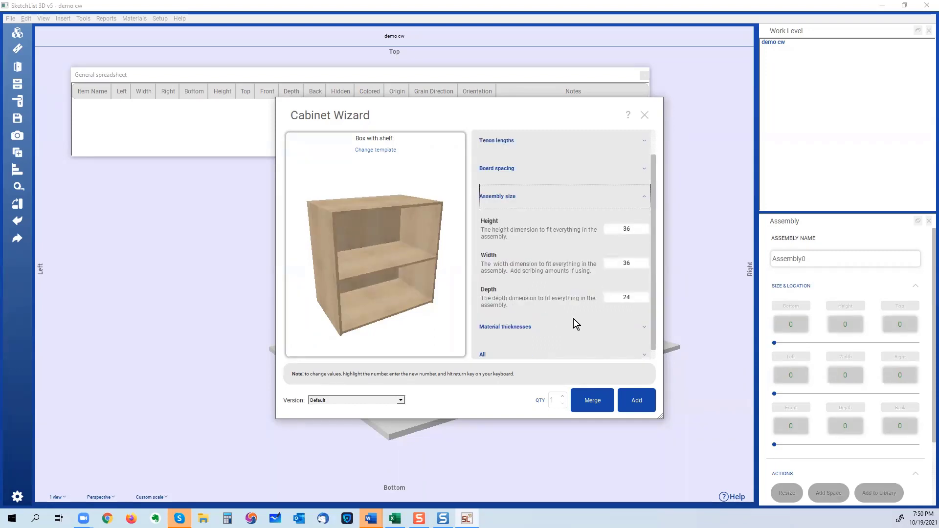
pyautogui.doubleClick(639, 260)
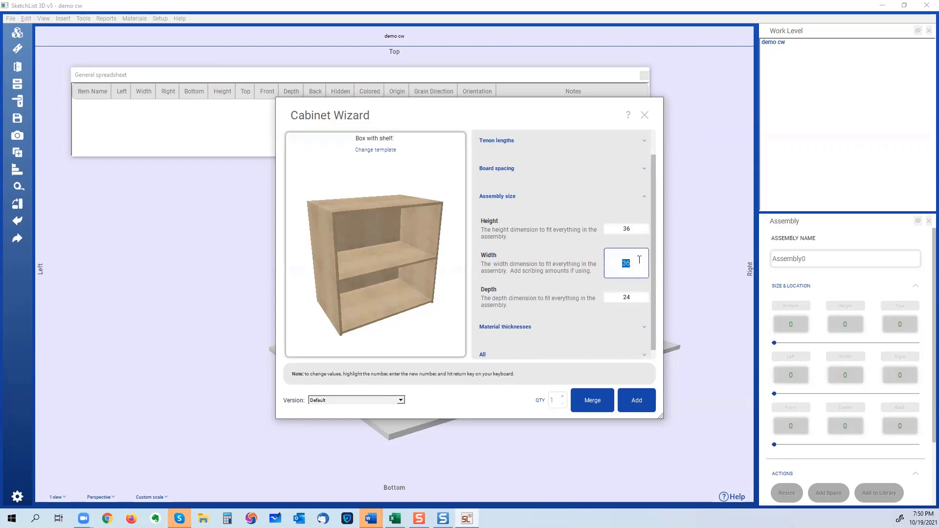
pyautogui.write('60')
pyautogui.press('Return')
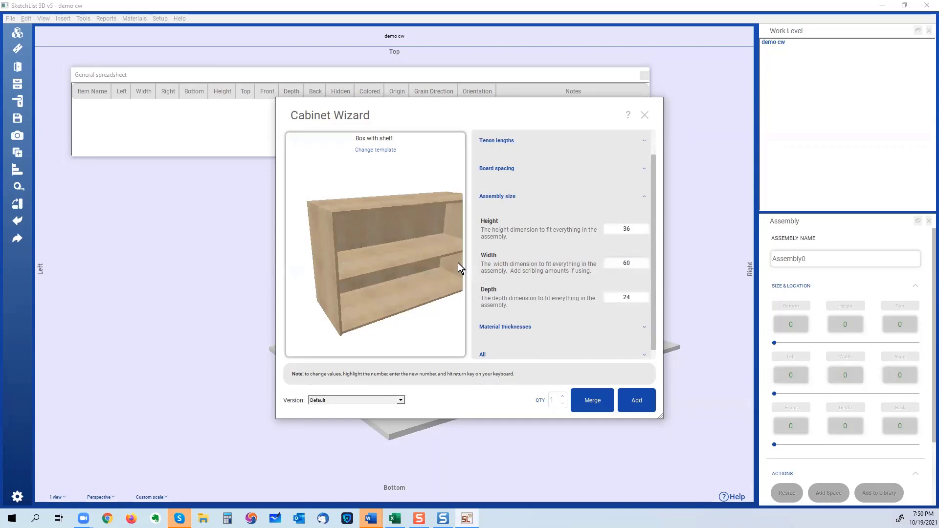
pyautogui.moveTo(406, 251); pyautogui.dragTo(423, 253)
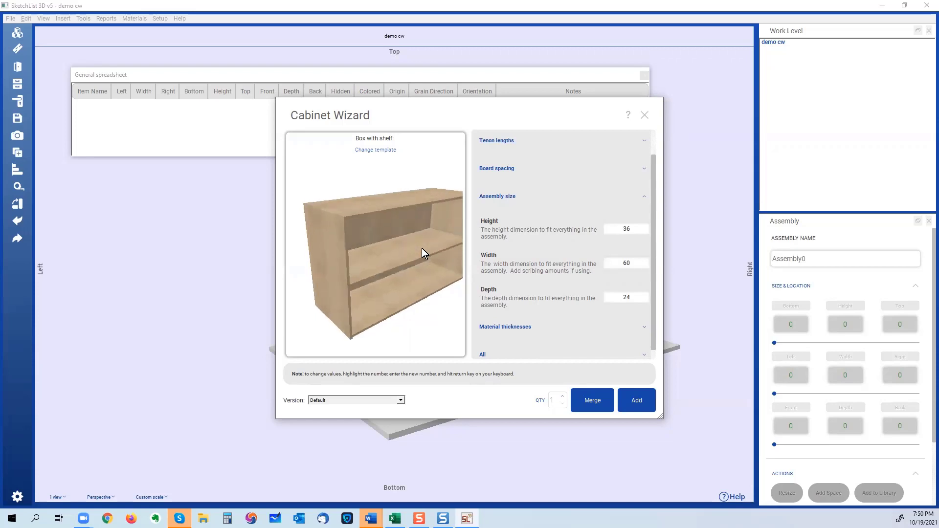
pyautogui.moveTo(419, 275); pyautogui.dragTo(460, 259)
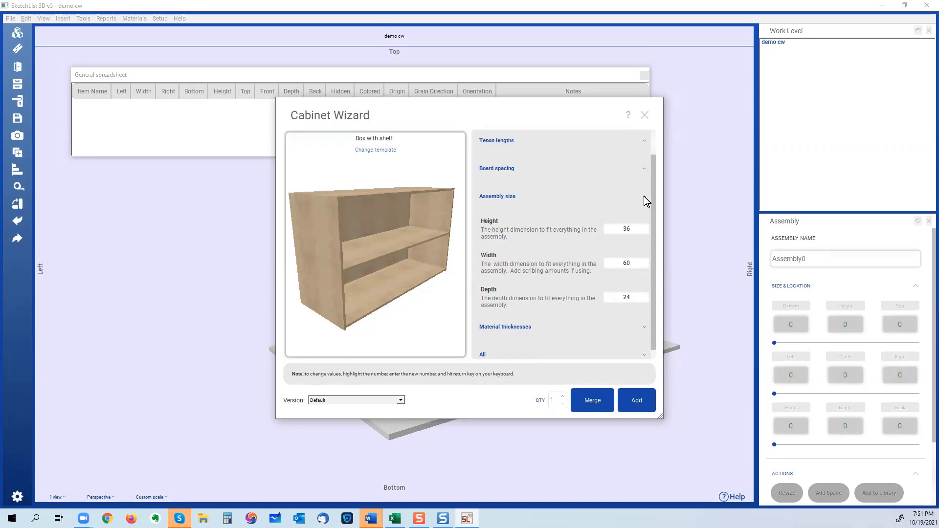
pyautogui.click(643, 196)
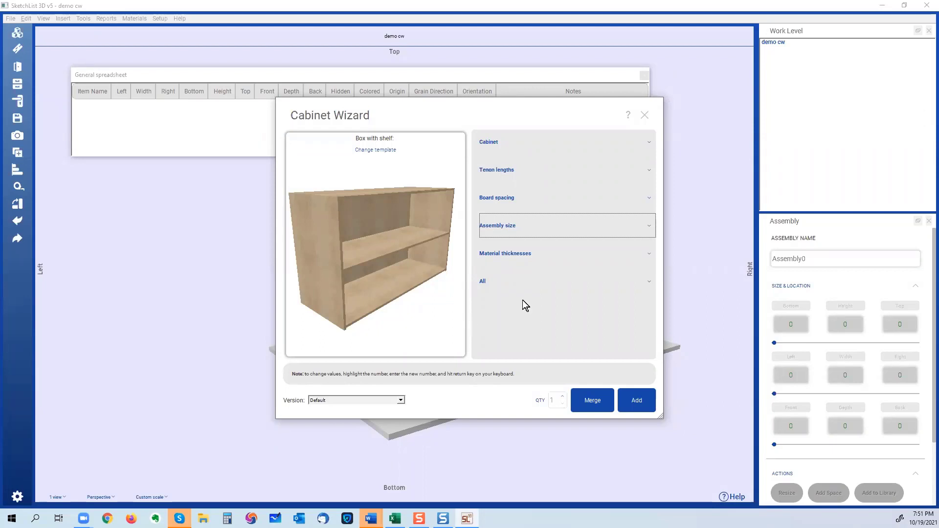
# - Under Material thicknesses, change the Back board thickness from 3/4 to .25 and collapse the section
pyautogui.click(651, 254)
pyautogui.scroll(-1, 548, 190)
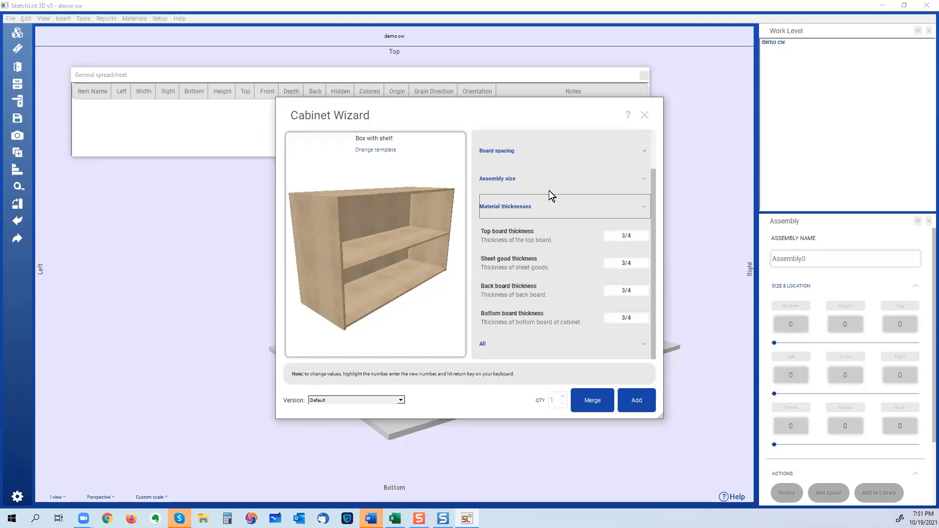
pyautogui.click(636, 289)
pyautogui.doubleClick(636, 290)
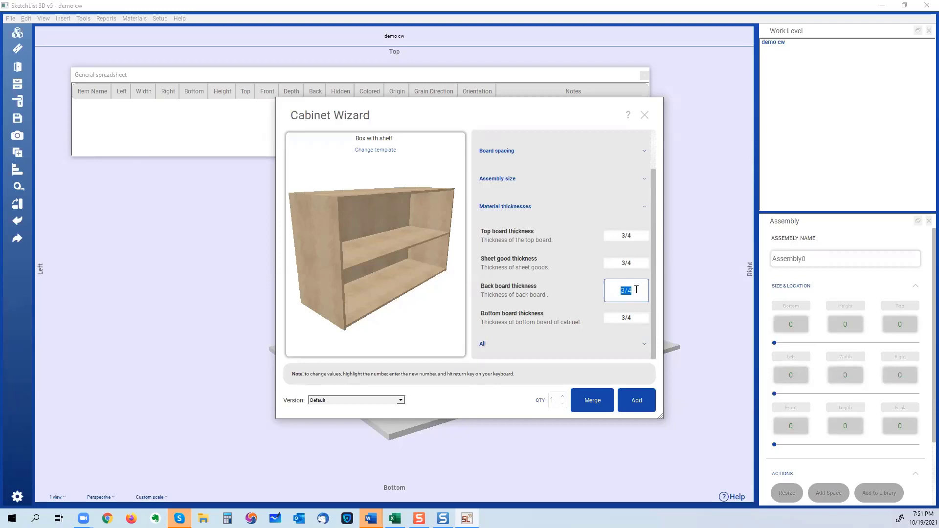
pyautogui.press('BackSpace')
pyautogui.write('.25')
pyautogui.press('Return')
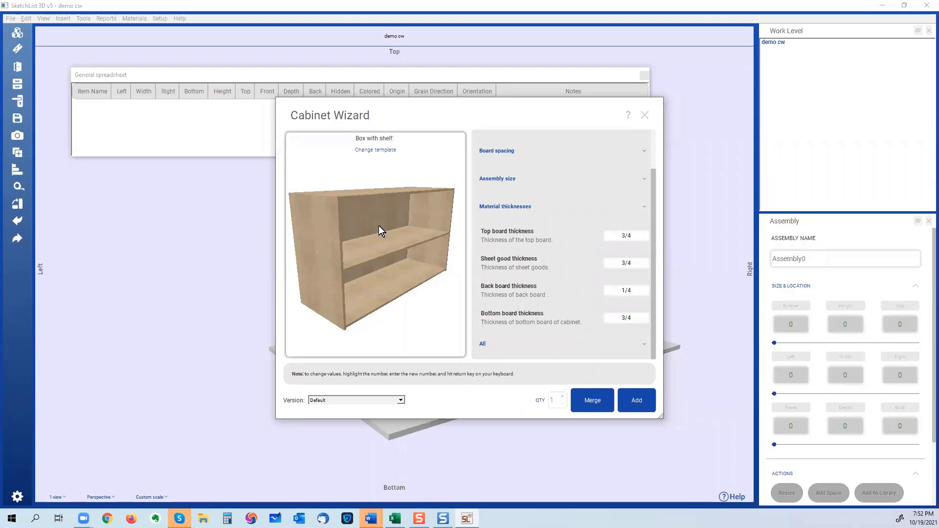
pyautogui.click(644, 205)
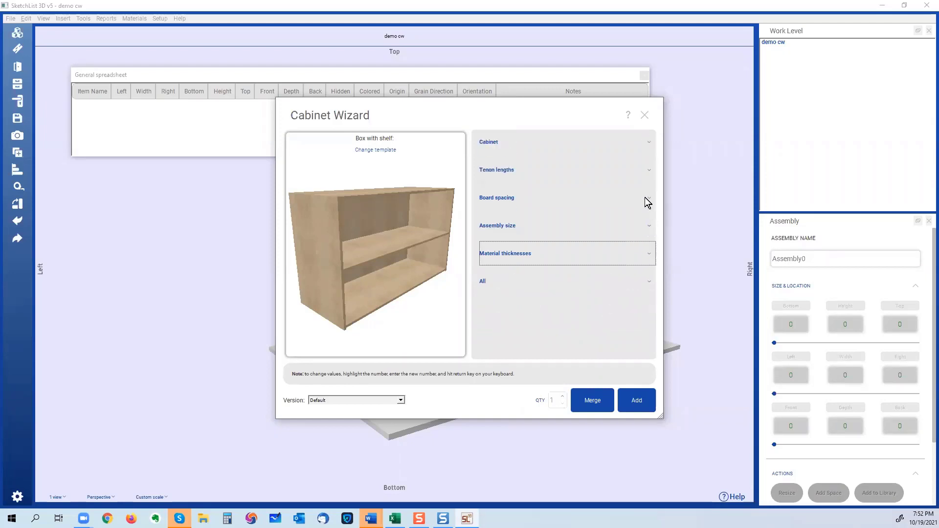
# - In Board spacing, set the Toe kick height to 4
pyautogui.click(649, 199)
pyautogui.scroll(-1, 549, 264)
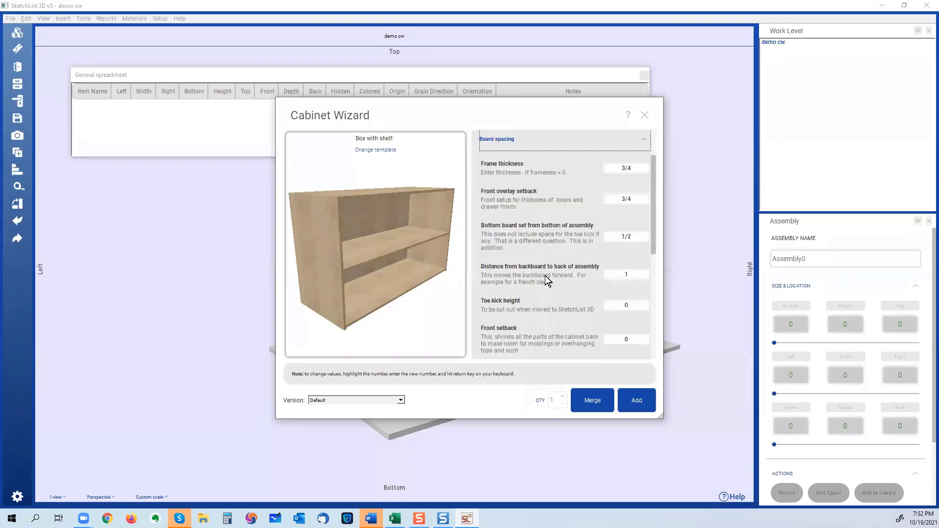
pyautogui.scroll(-1, 548, 280)
pyautogui.scroll(-1, 548, 280)
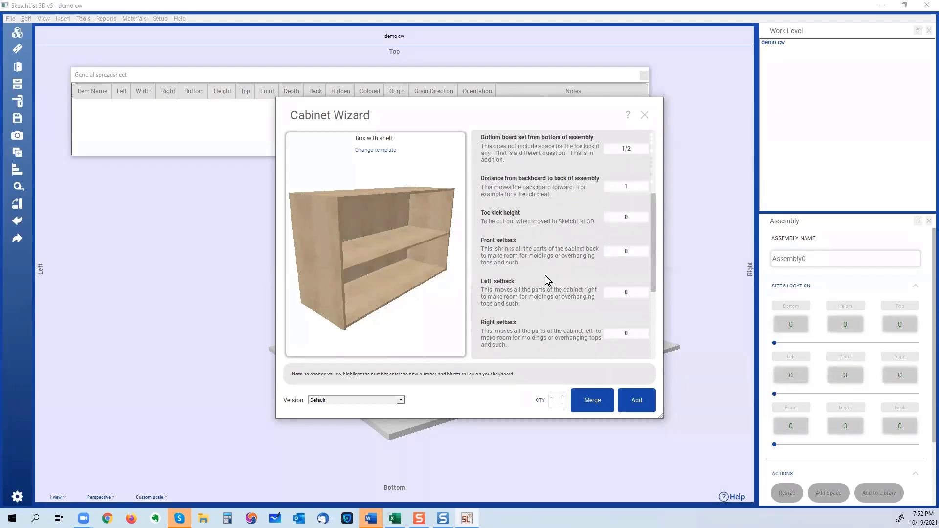
pyautogui.doubleClick(635, 217)
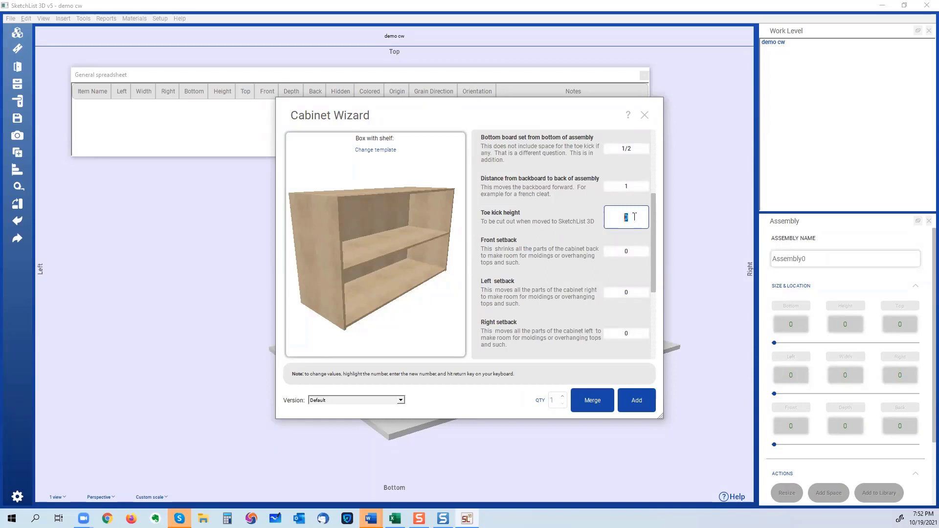
pyautogui.write('4')
pyautogui.press('Return')
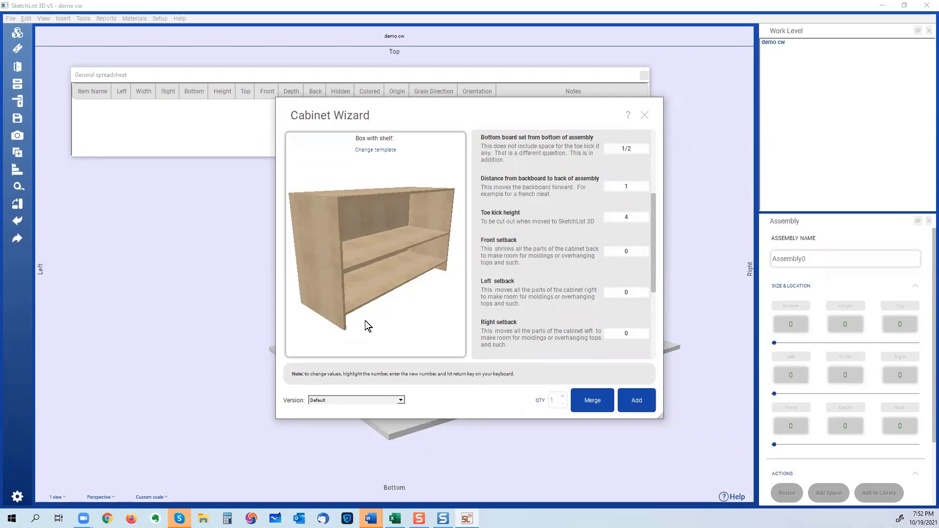
# - Set the Front setback to 3
pyautogui.scroll(-3, 573, 269)
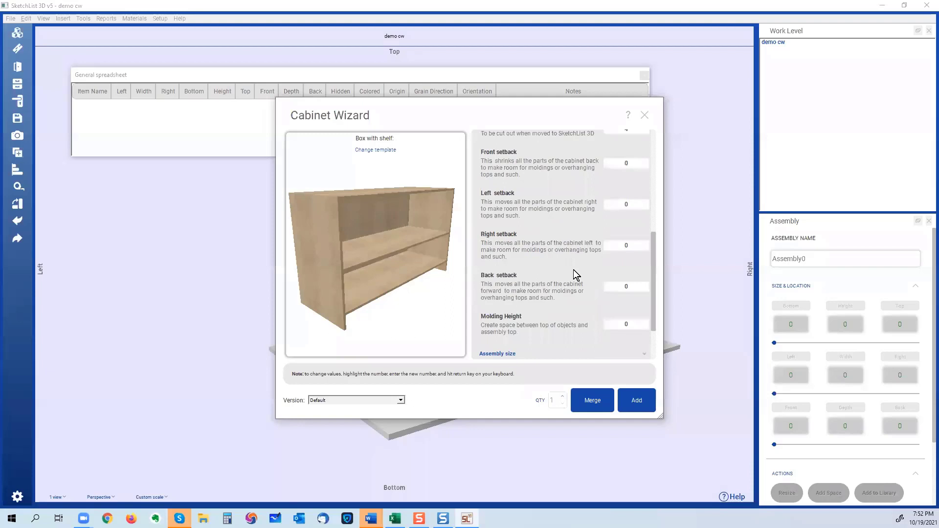
pyautogui.scroll(3, 573, 269)
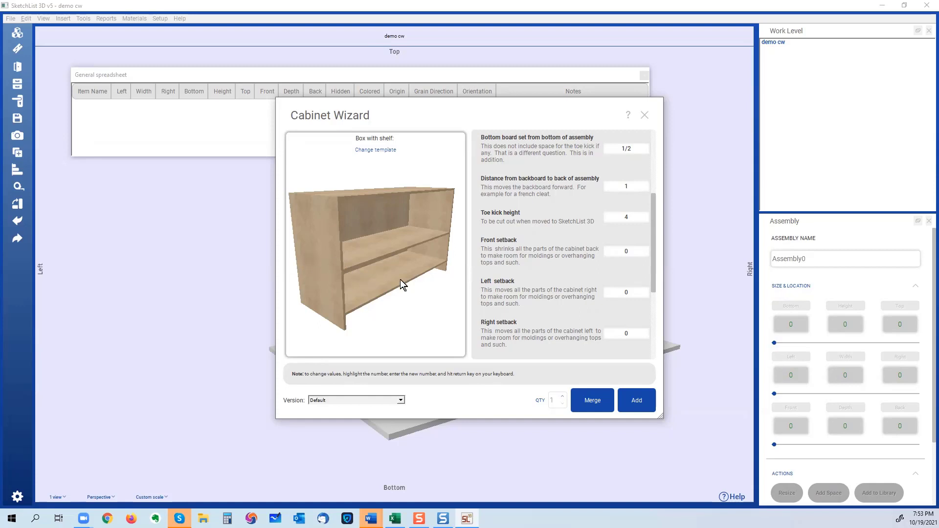
pyautogui.doubleClick(632, 249)
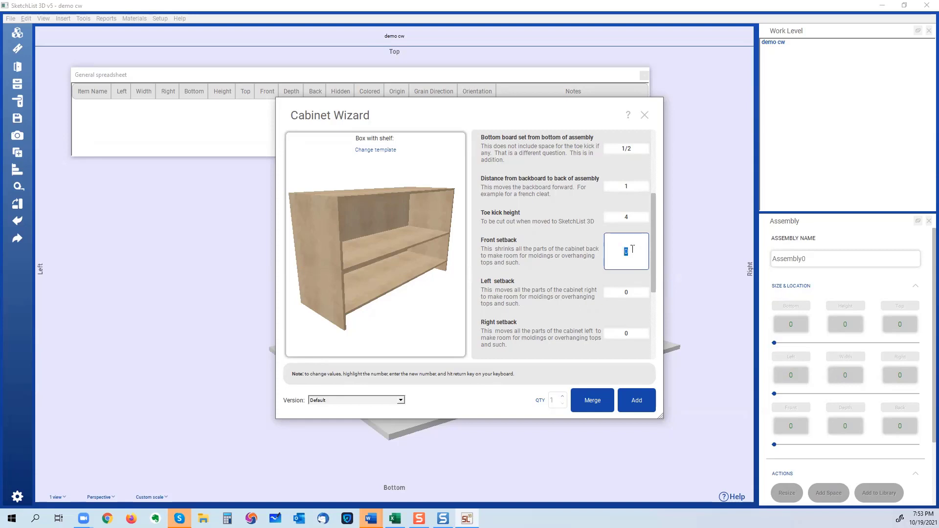
pyautogui.write('3')
pyautogui.press('Return')
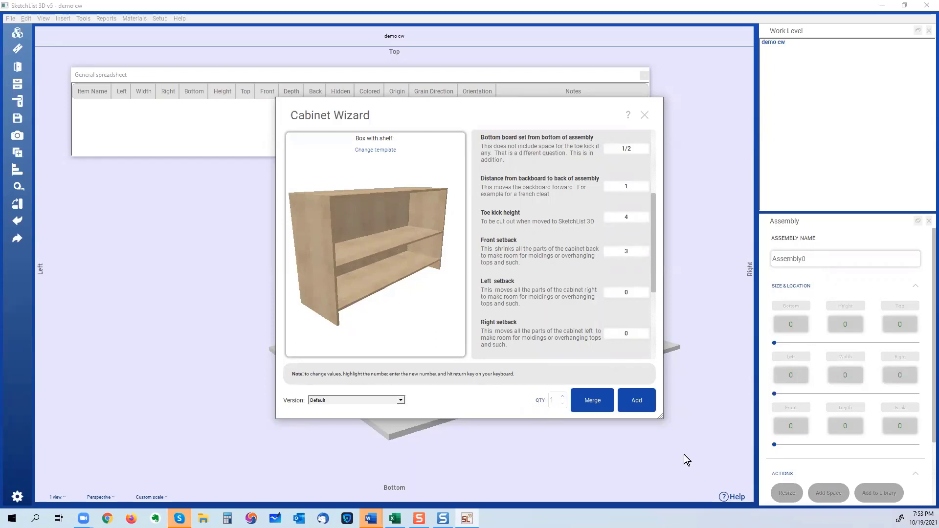
# - Add the Box with shelf cabinet to the project and close the Cabinet Wizard
pyautogui.click(634, 401)
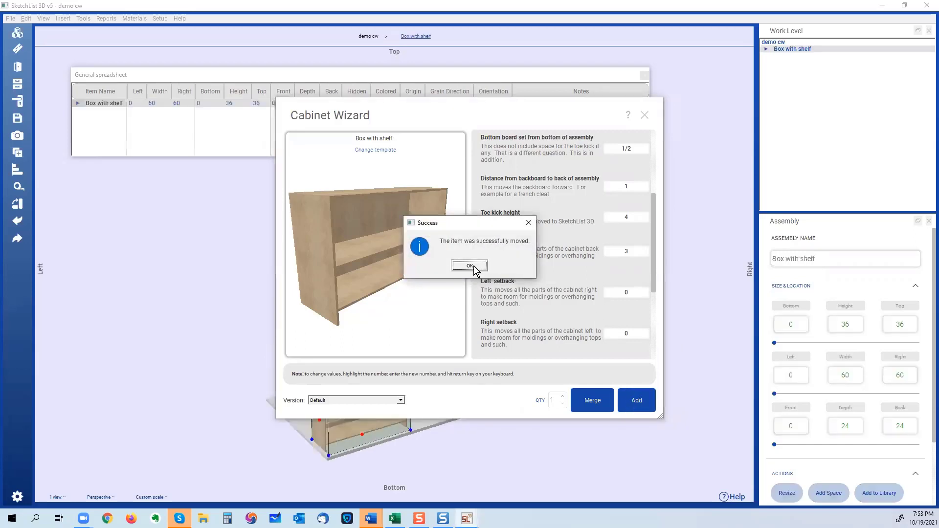
pyautogui.click(470, 266)
pyautogui.click(643, 116)
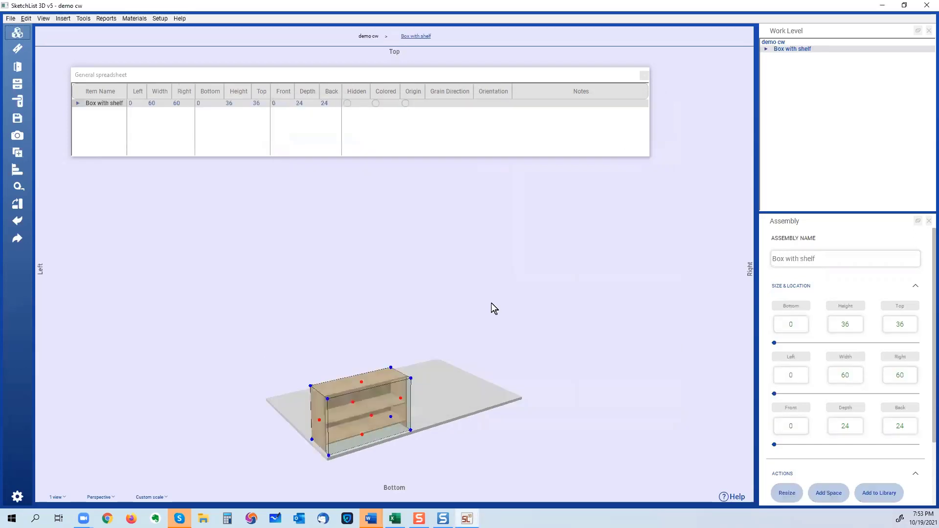
# - Orbit to a side-on view and select the cabinet assembly
pyautogui.scroll(3, 399, 429)
pyautogui.moveTo(379, 419); pyautogui.dragTo(413, 400)
pyautogui.scroll(-1, 414, 415)
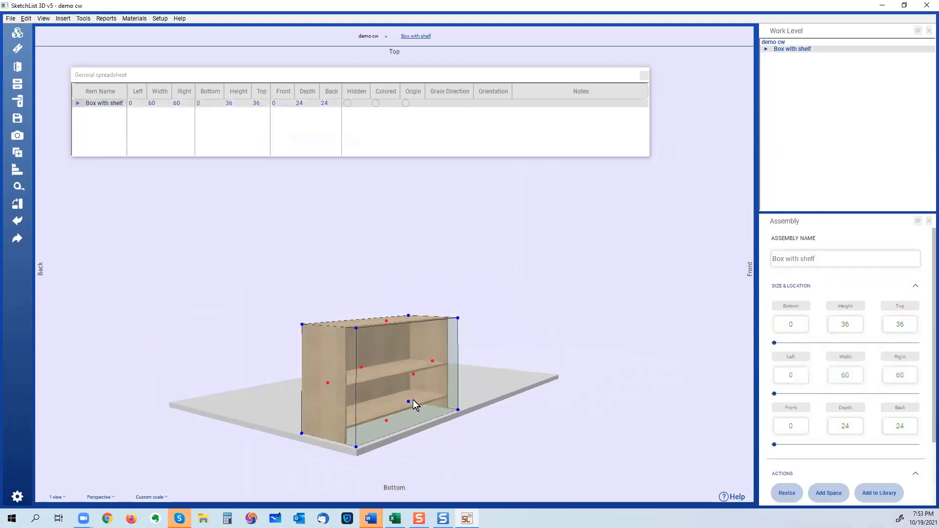
pyautogui.click(413, 400)
pyautogui.click(413, 400)
# - Enter the Box with shelf cabinet, select the Back Board, then the Left Side from a front-left view
pyautogui.click(426, 37)
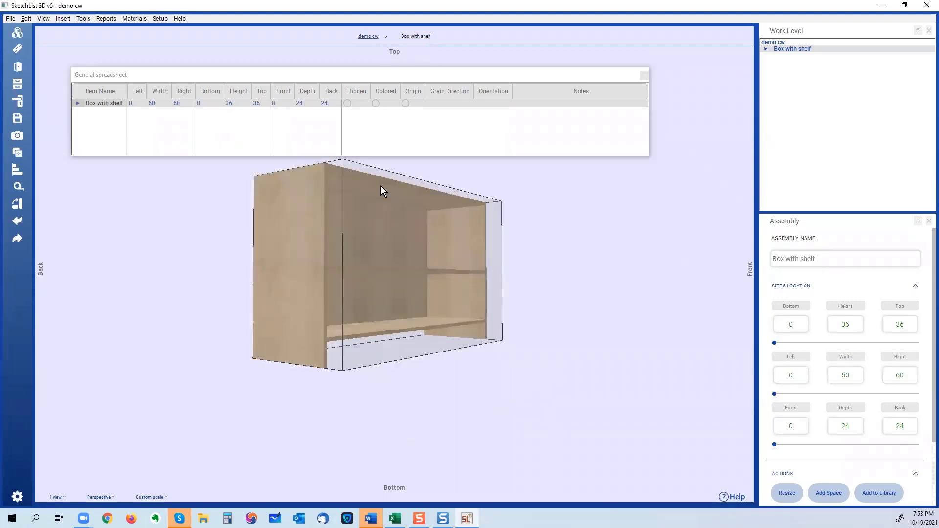
pyautogui.click(342, 250)
pyautogui.moveTo(349, 254); pyautogui.dragTo(377, 266)
pyautogui.click(382, 297)
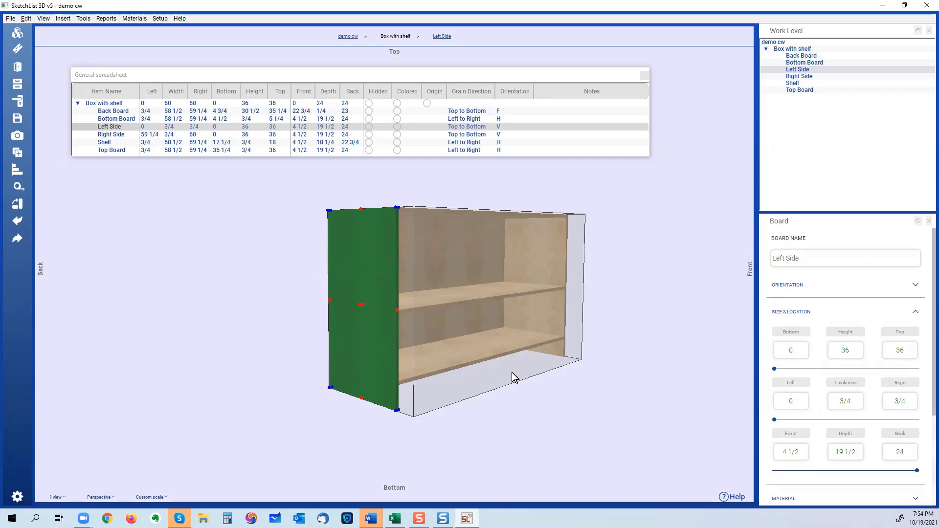
# - Review the Left Side (4 1/2 offset), Bottom and Back Board (58 1/2 × 30 1/2 × 1/4) sizes
pyautogui.click(483, 375)
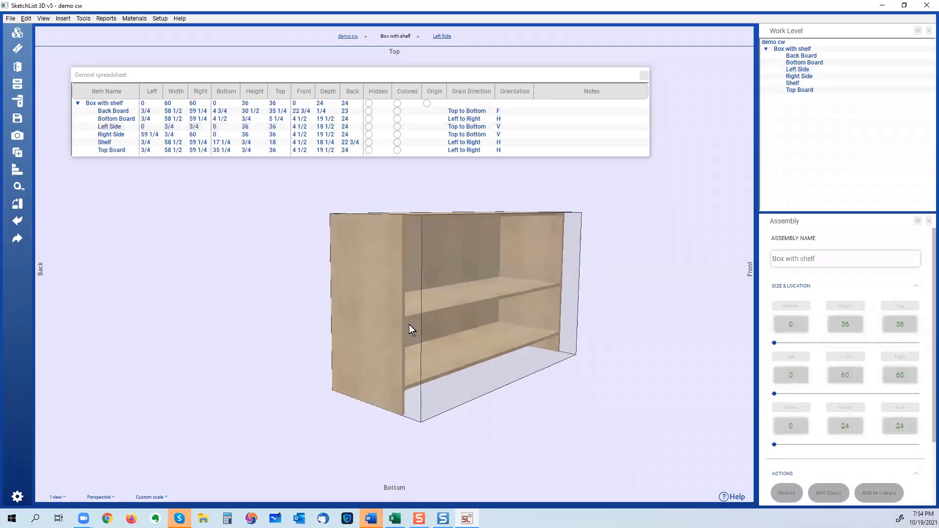
pyautogui.click(382, 321)
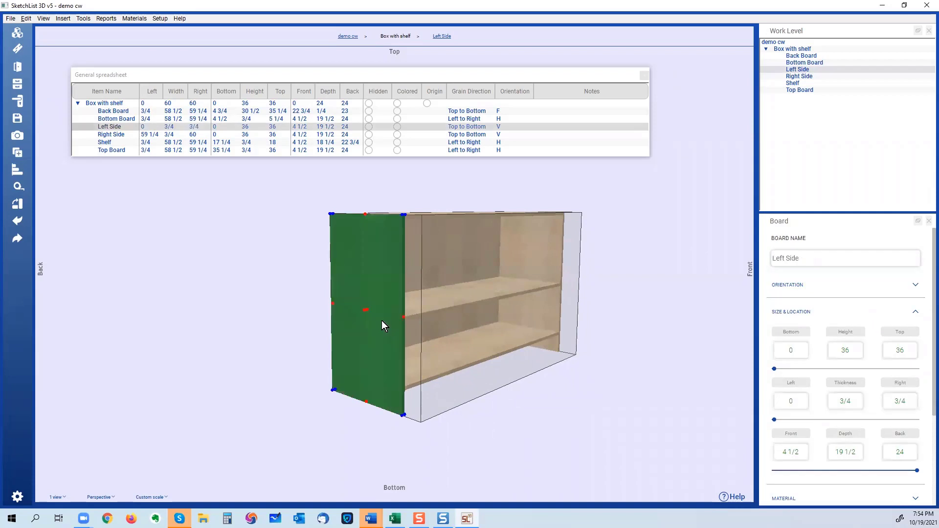
pyautogui.click(808, 453)
pyautogui.click(443, 345)
pyautogui.click(405, 352)
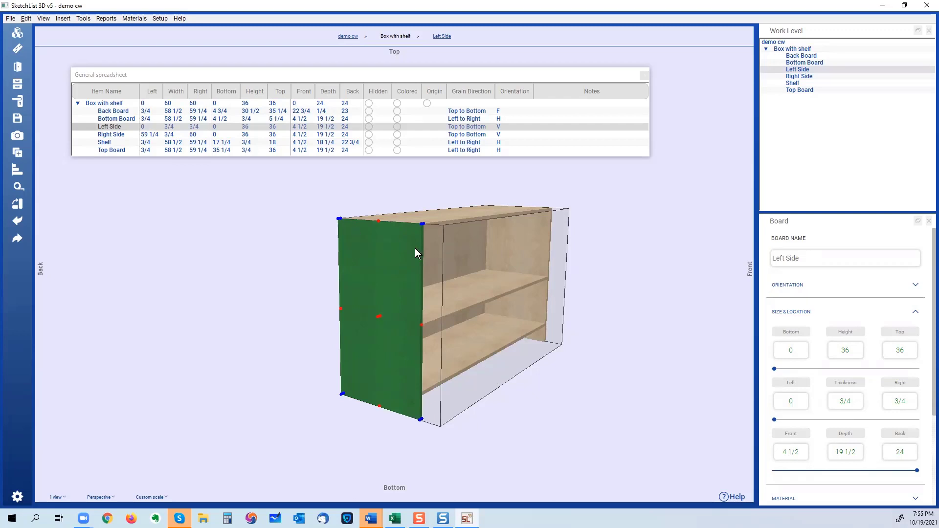
pyautogui.click(474, 309)
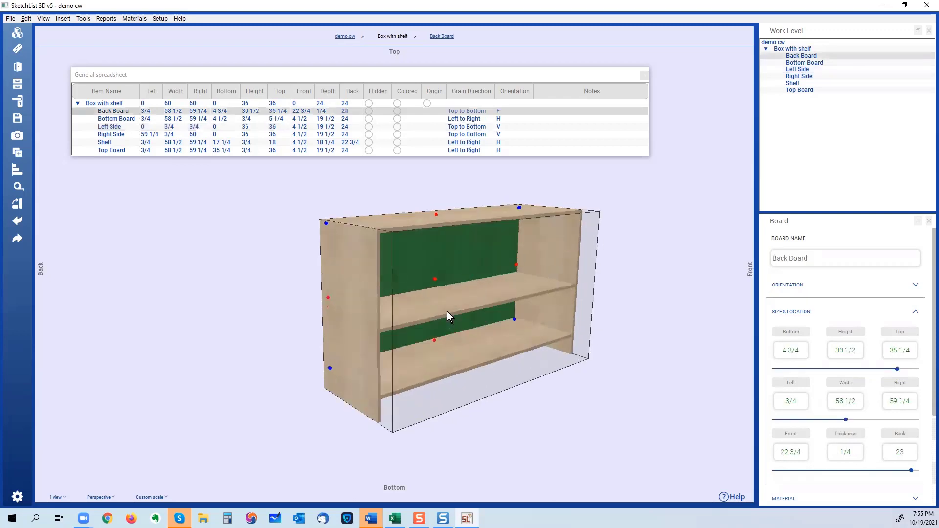
pyautogui.click(421, 333)
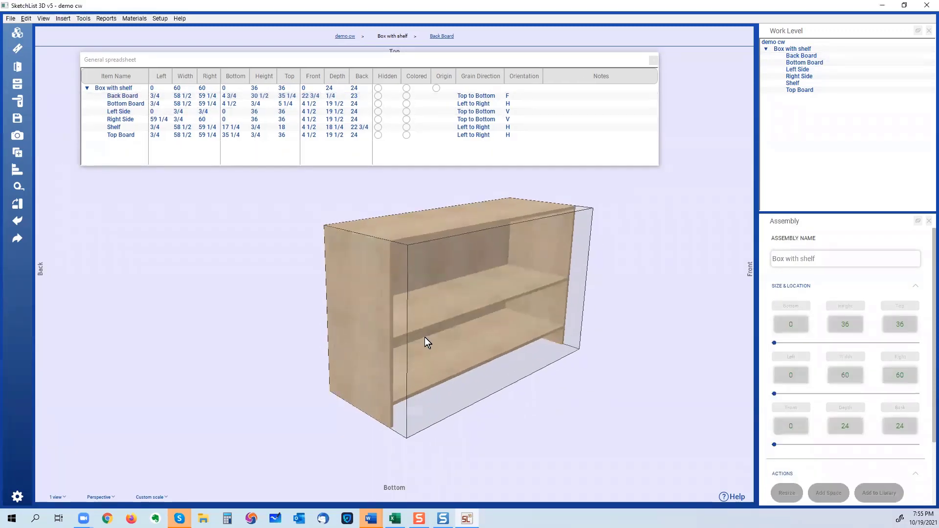